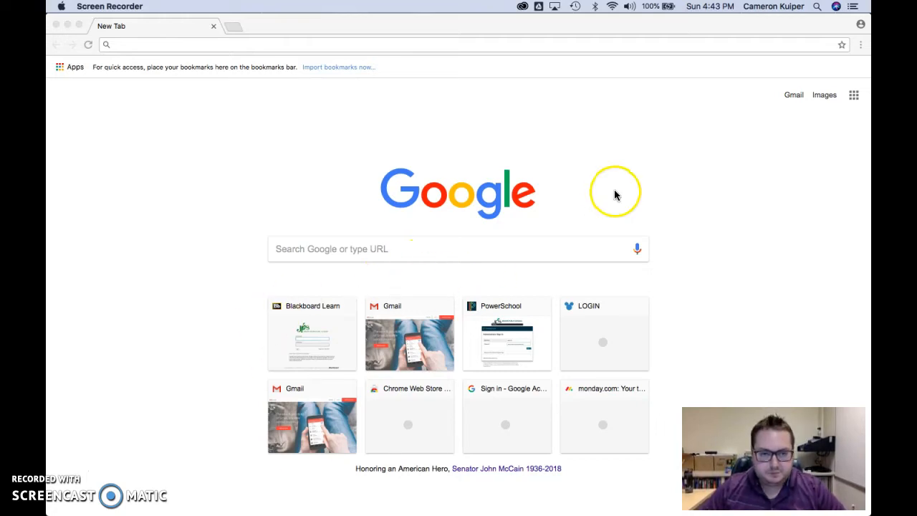
Sign in to the school Google account through the Gmail link, entering the account password
left_click(790, 97)
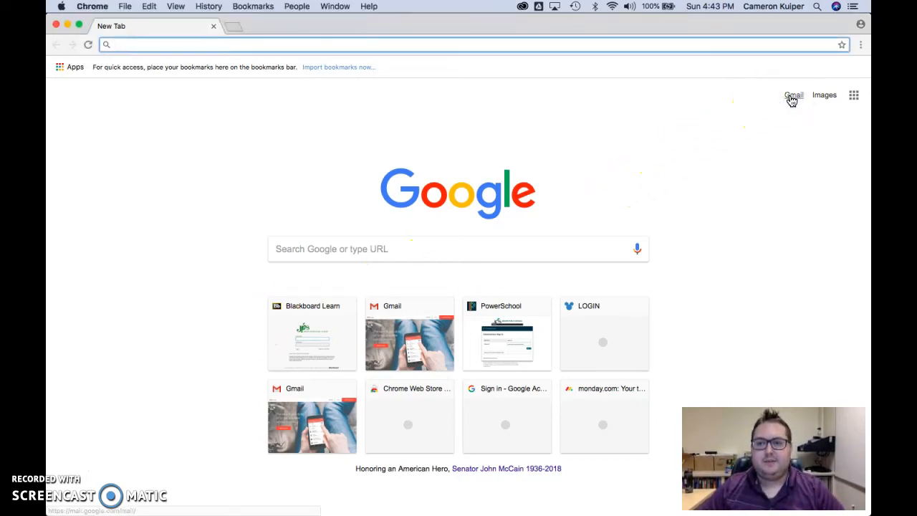
left_click(792, 96)
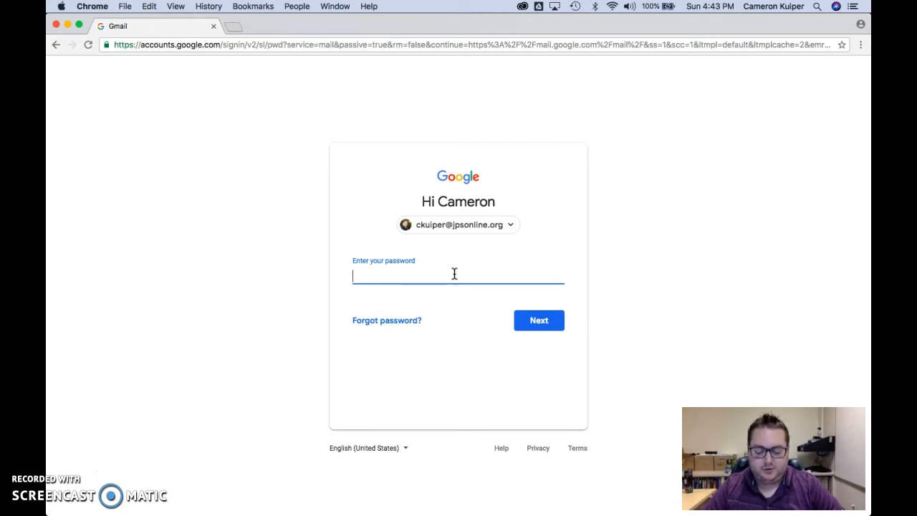
type("•••")
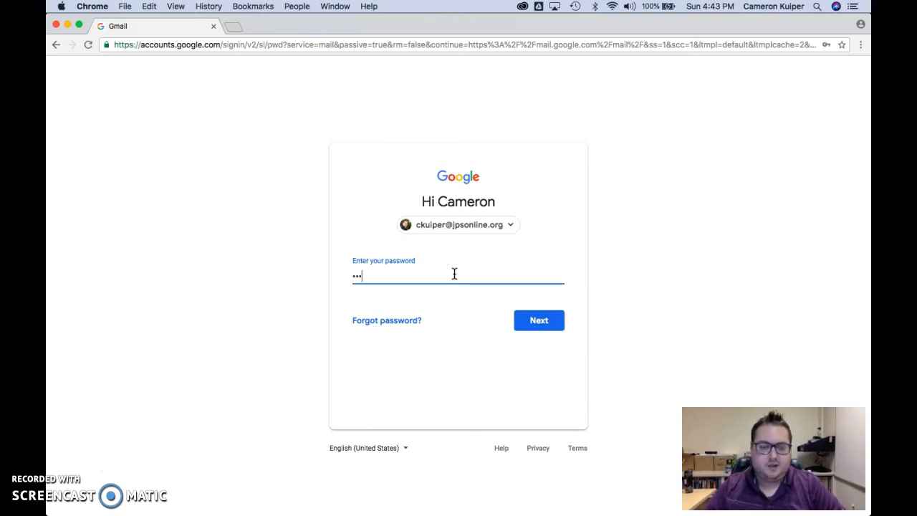
type("•••••••")
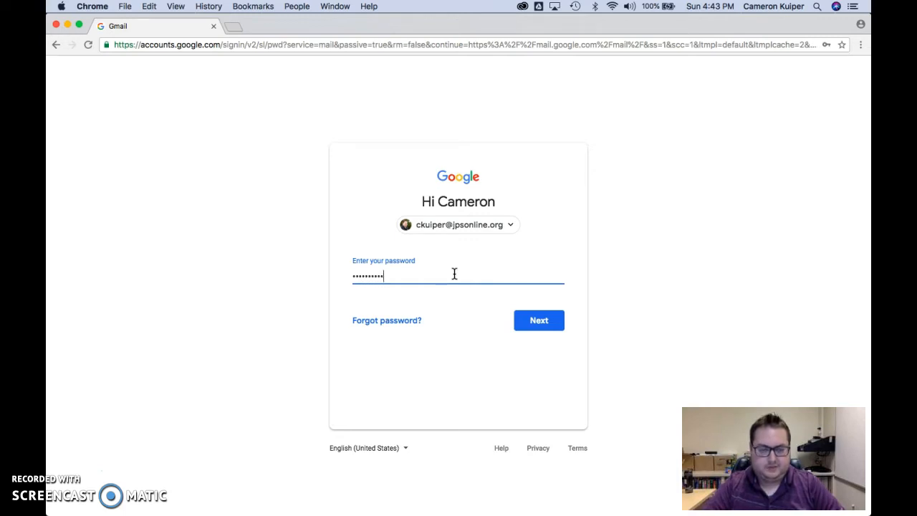
key("Return")
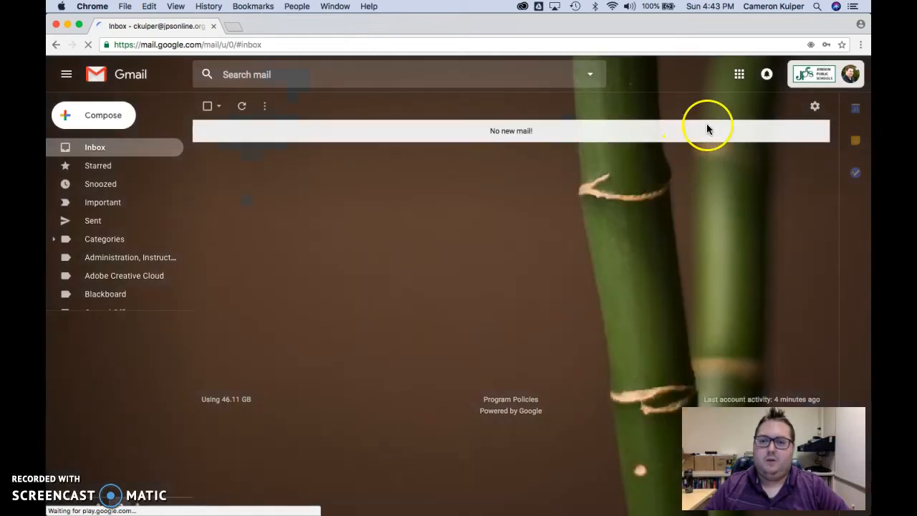
Launch Google Drive from Gmail's Google apps grid
left_click(741, 76)
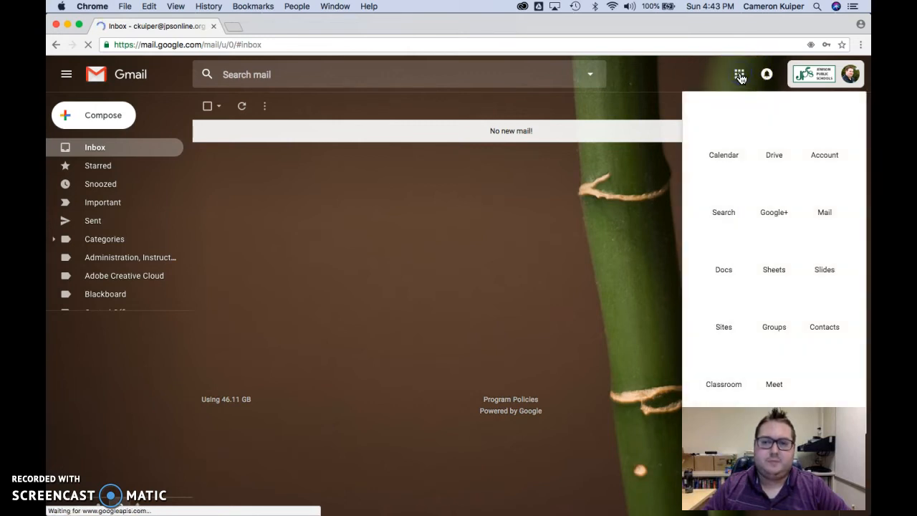
left_click(771, 131)
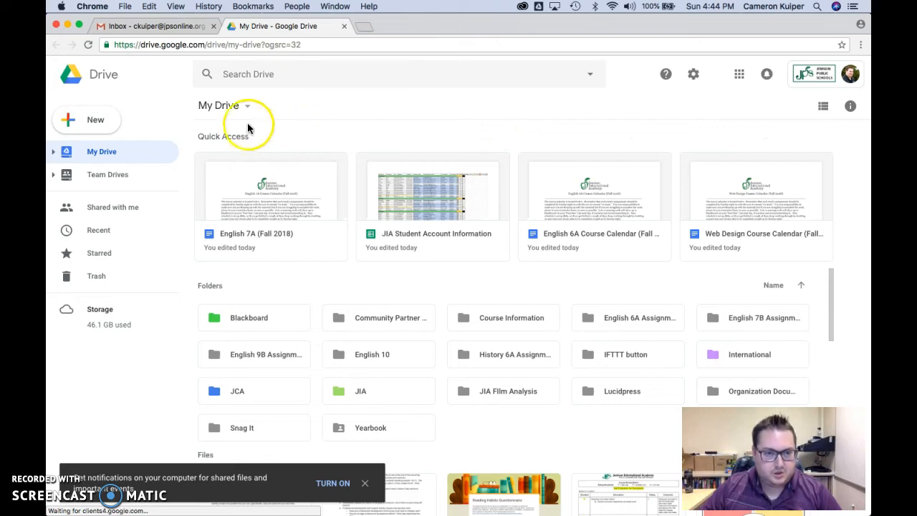
Create a new folder named 'English 7A (Fall 2018)' in My Drive
left_click(102, 125)
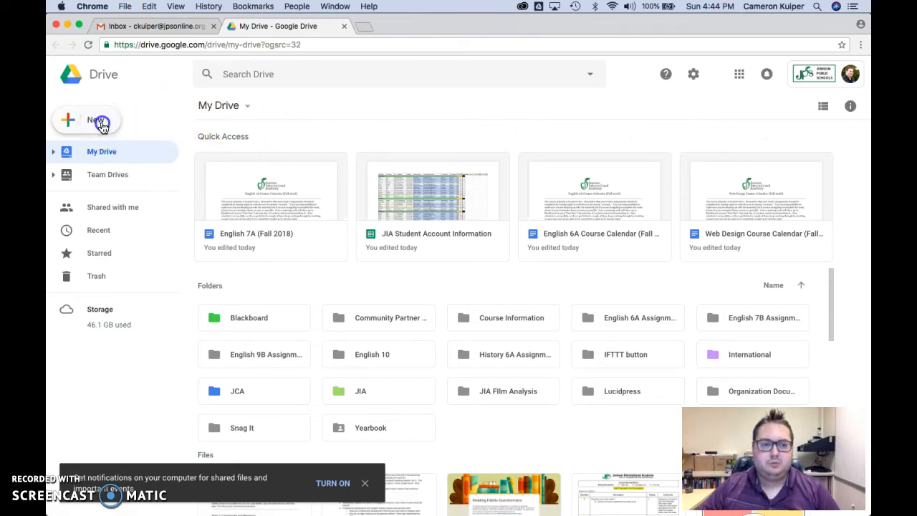
left_click(101, 125)
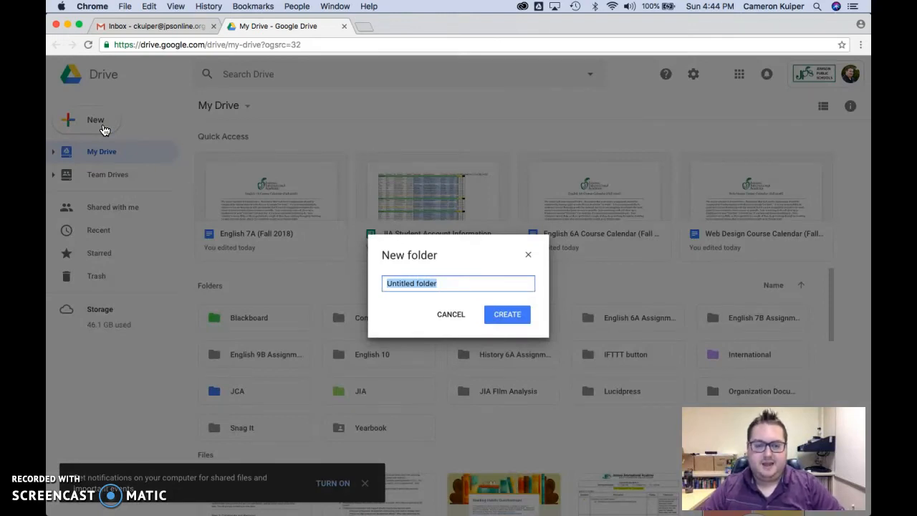
type("English 7A (f")
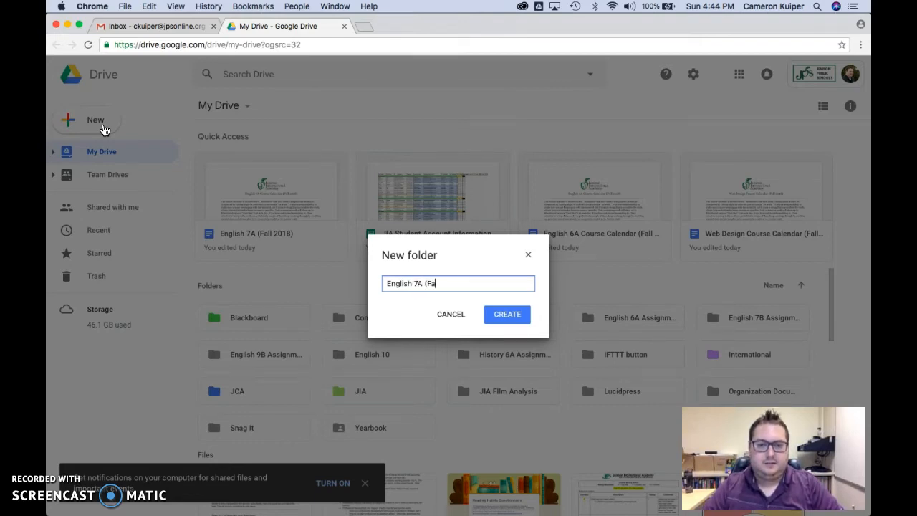
type("all 2018")
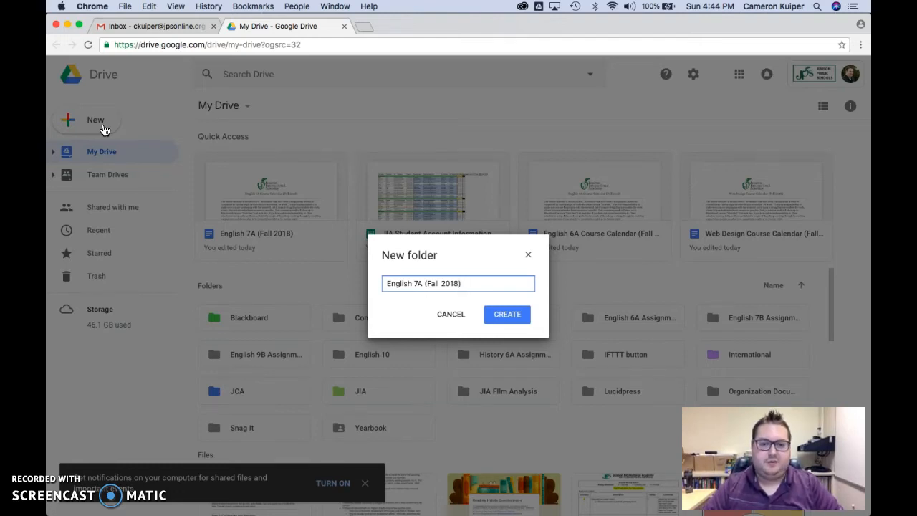
key("Return")
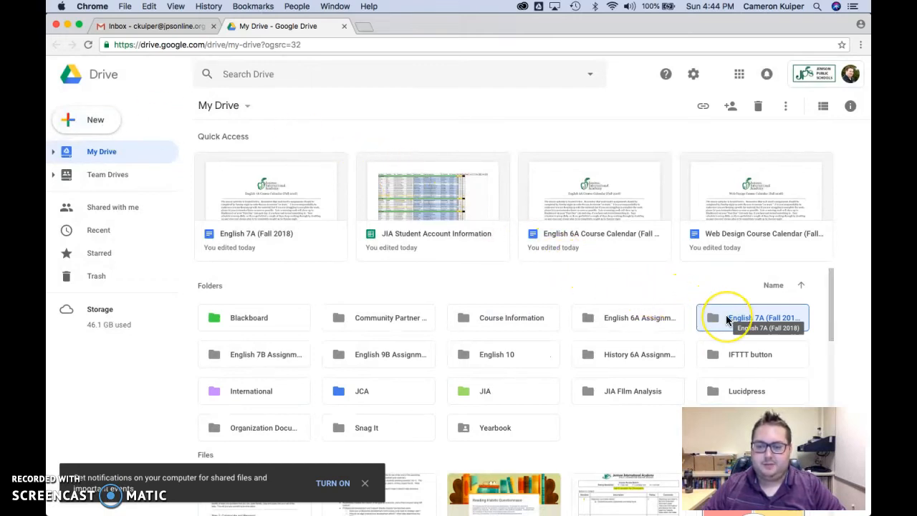
Open the empty English 7A (Fall 2018) folder and look over its creation options
double_click(728, 320)
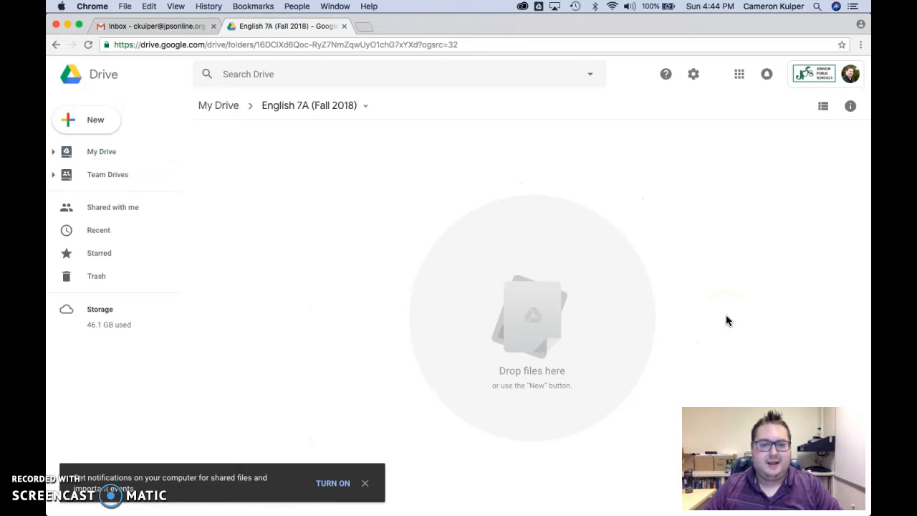
left_click(92, 130)
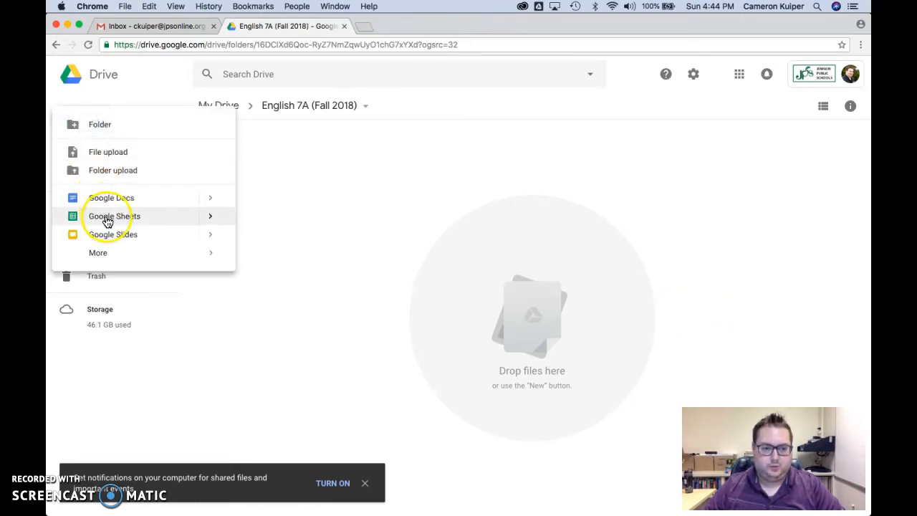
left_click(339, 166)
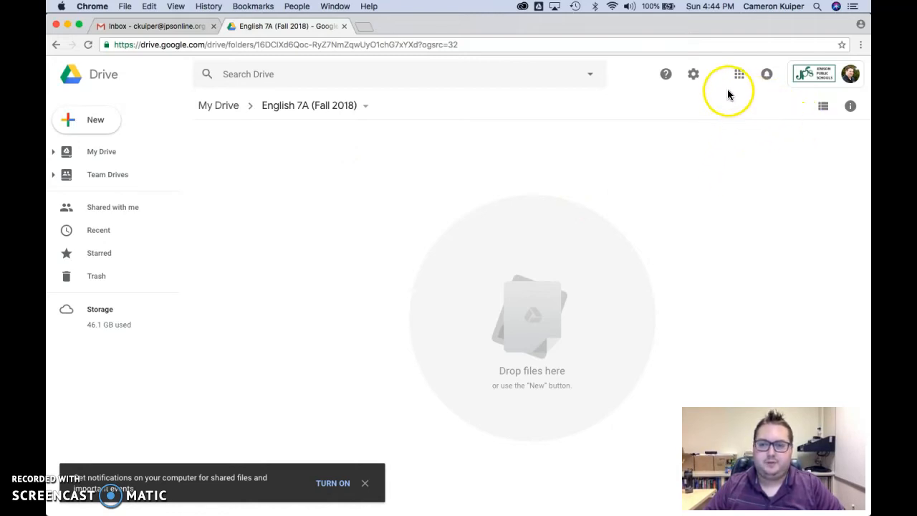
right_click(591, 188)
left_click(565, 173)
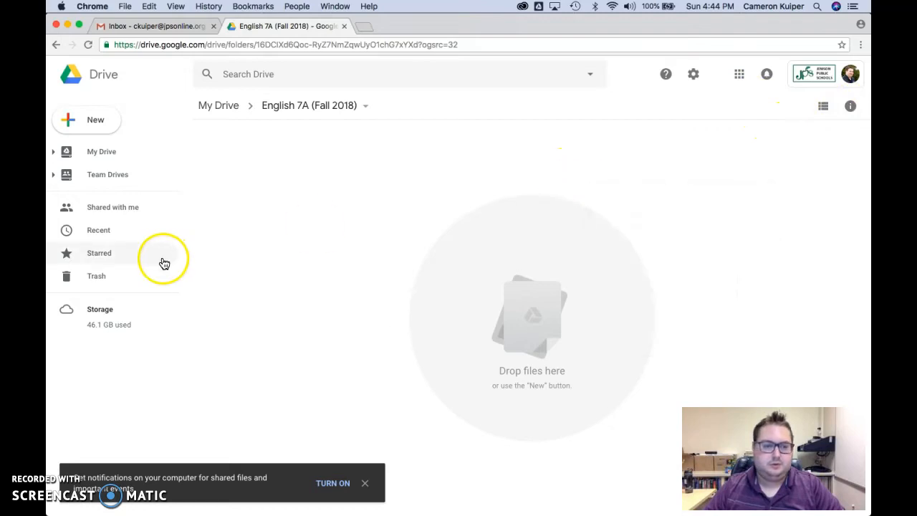
Check the folder's details panel, then bring up the folder's actions dropdown
left_click(851, 106)
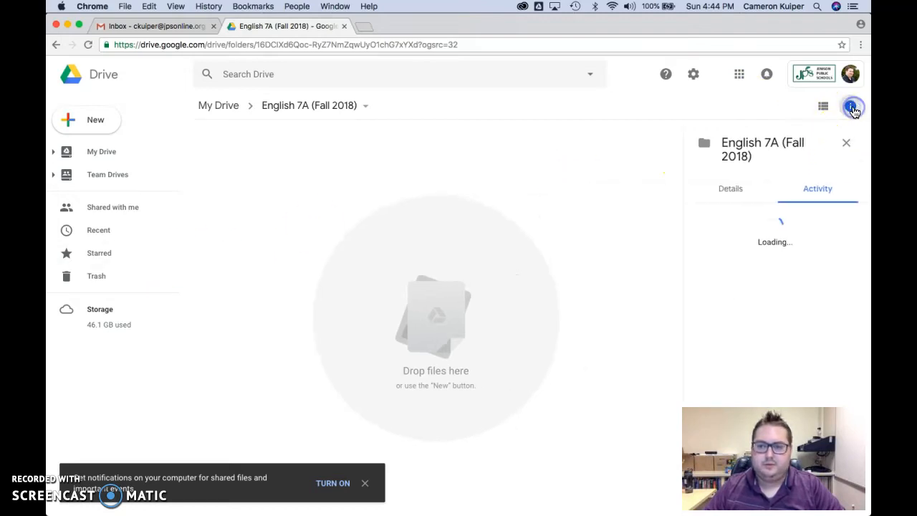
left_click(846, 144)
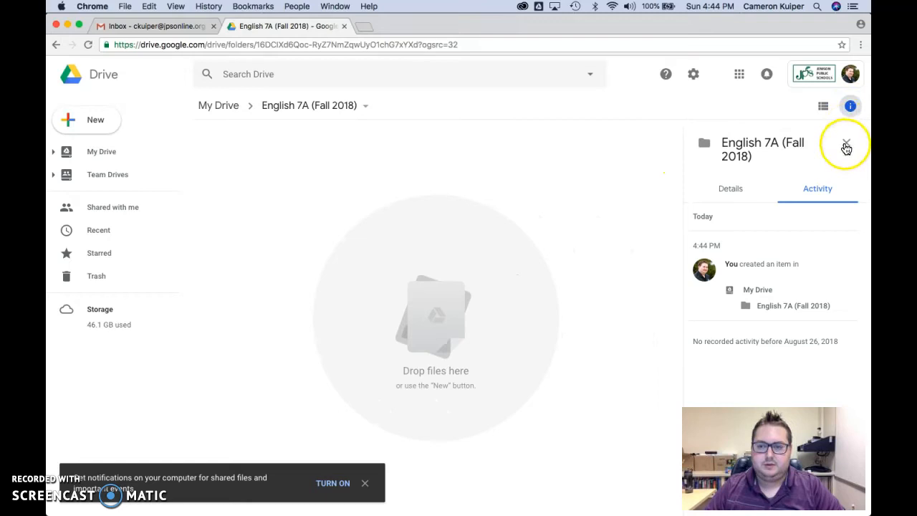
left_click(368, 114)
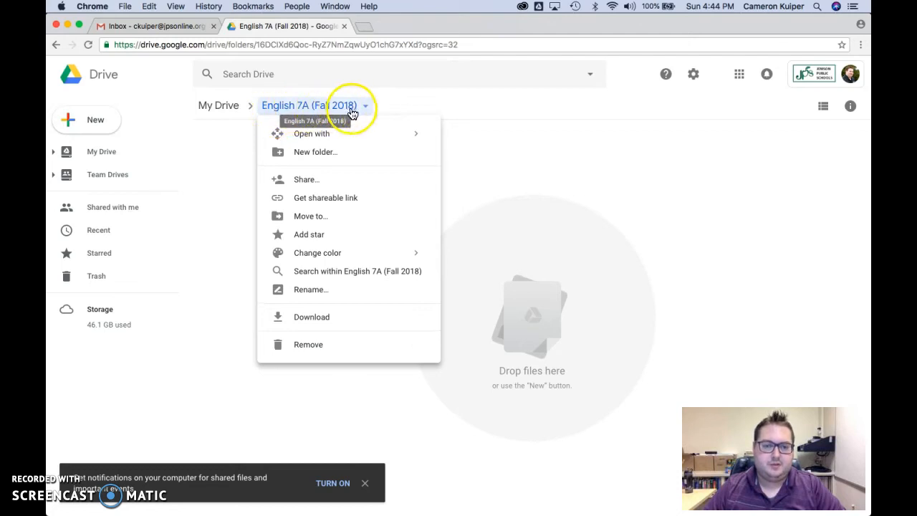
Share the folder with the teacher's school email at 'Can organize, add, & edit' access
left_click(352, 179)
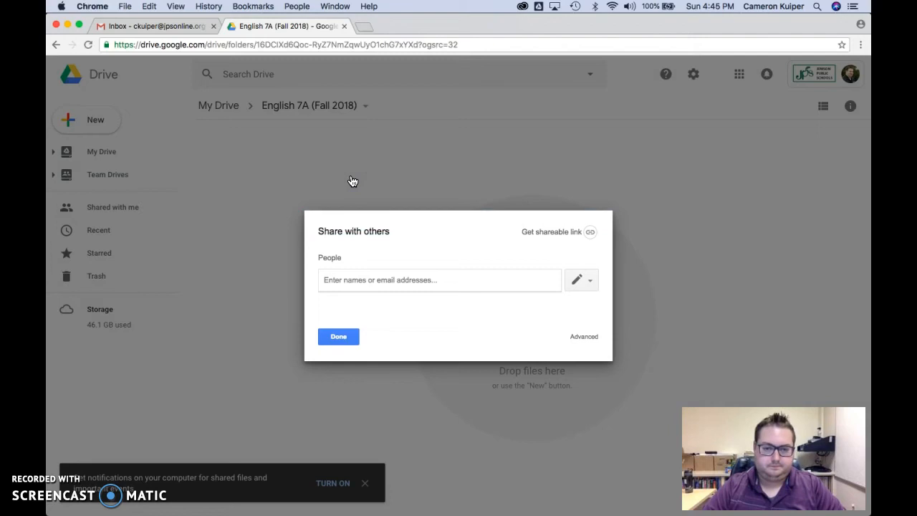
left_click(351, 284)
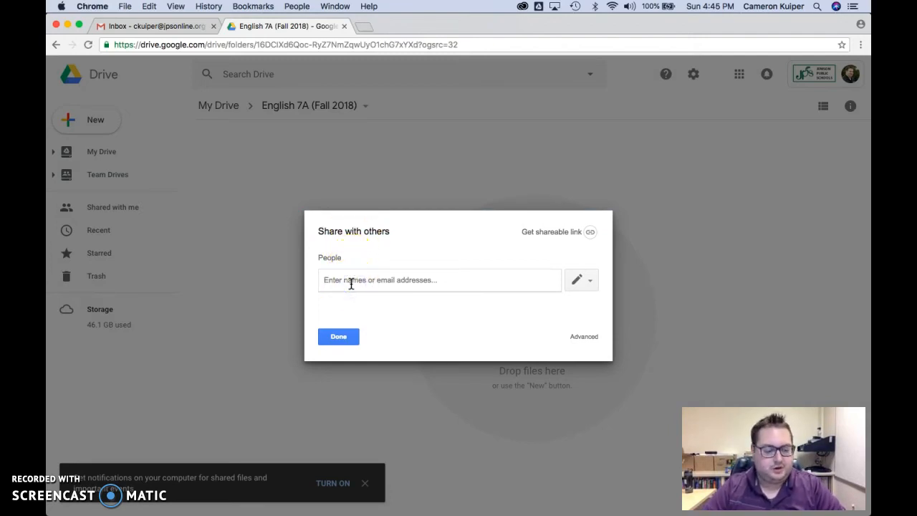
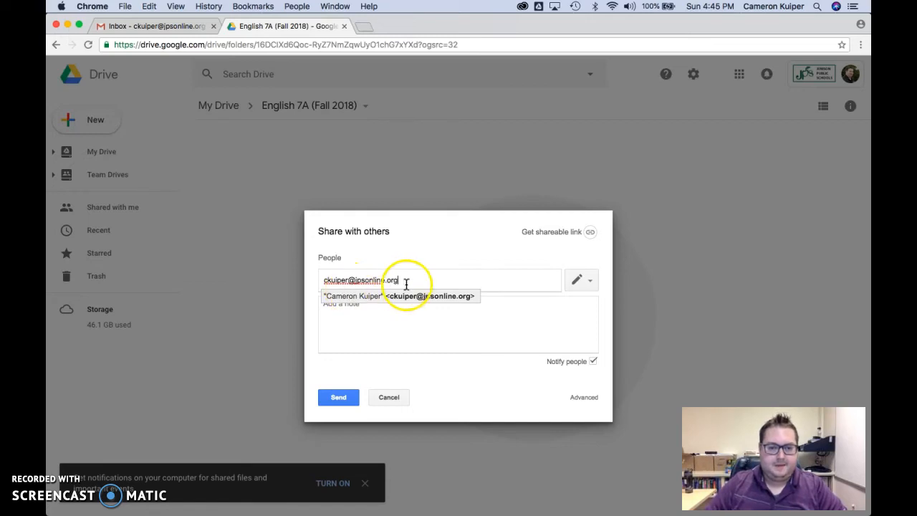
left_click(594, 283)
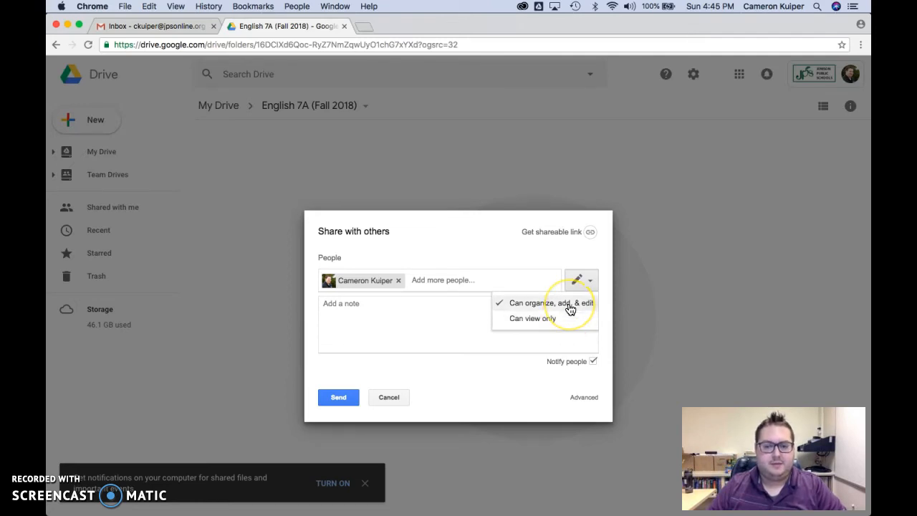
left_click(569, 307)
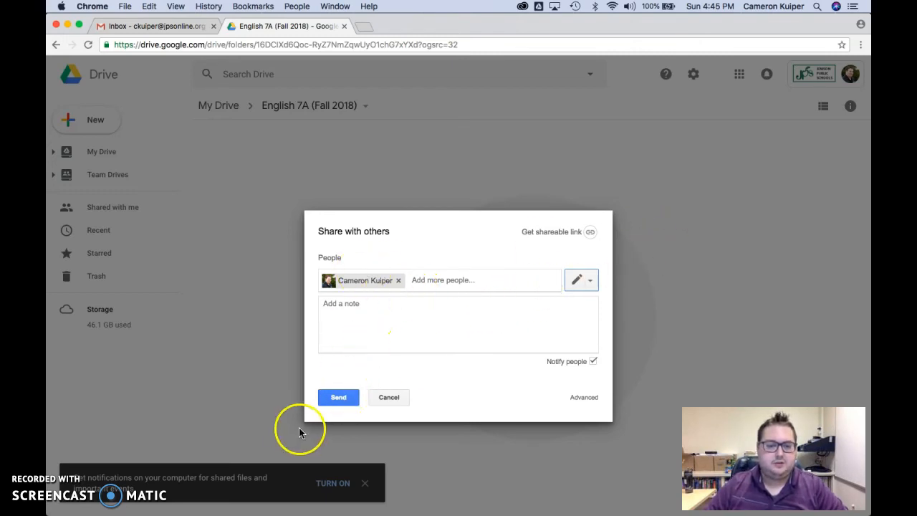
left_click(333, 399)
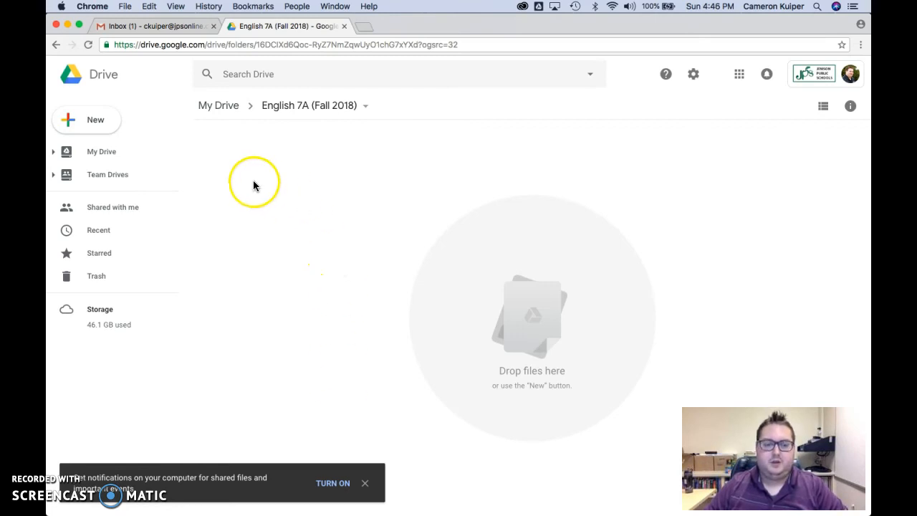
Create a blank Google Docs document inside the English 7A (Fall 2018) folder
left_click(106, 120)
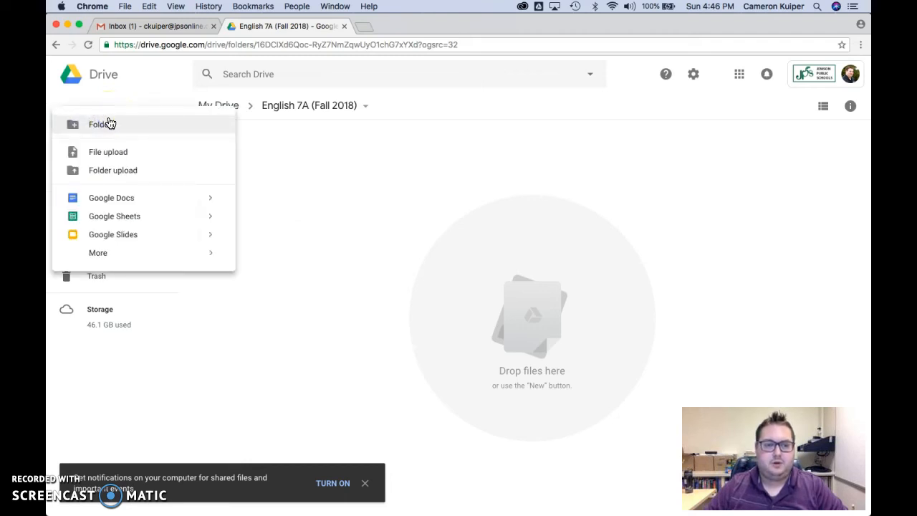
left_click(140, 199)
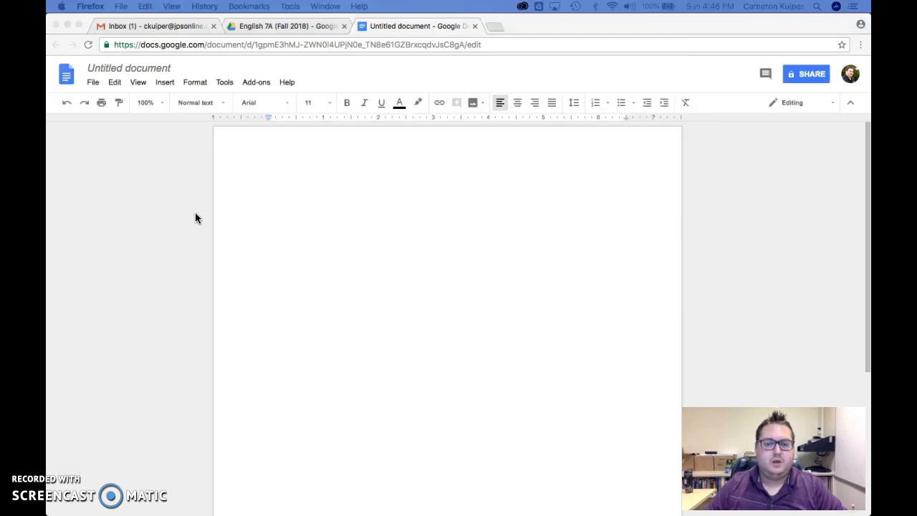
Title the doc '1.2 Google Folder Assignment', type the teacher-access sentence, and select its URL
left_click(137, 67)
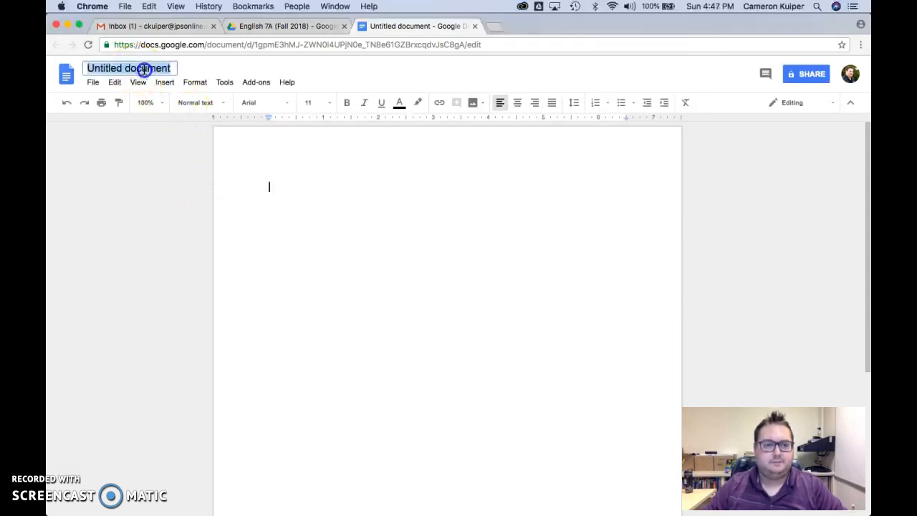
type("1.2")
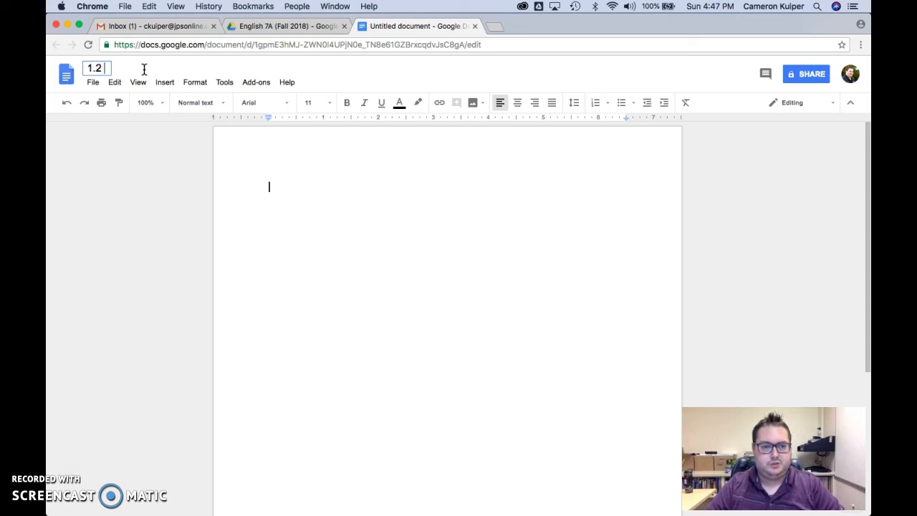
type(" Go")
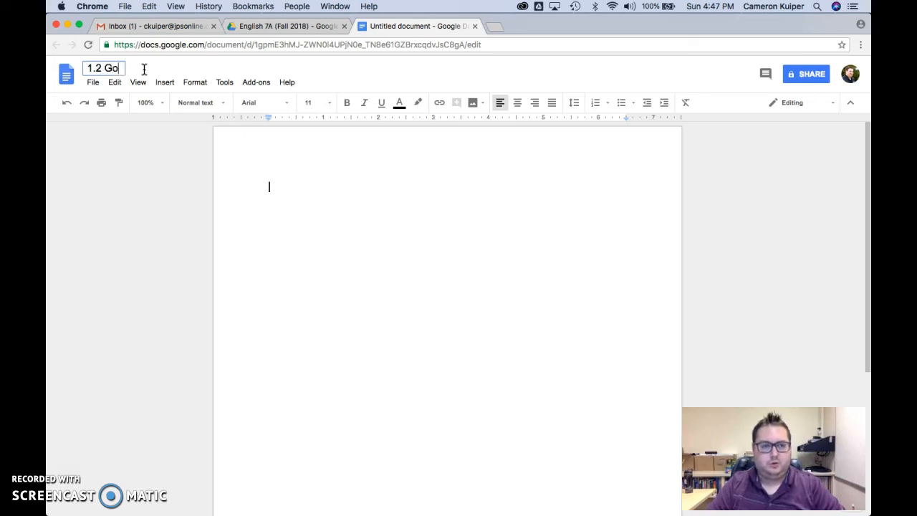
type("ogle Folder Assignment")
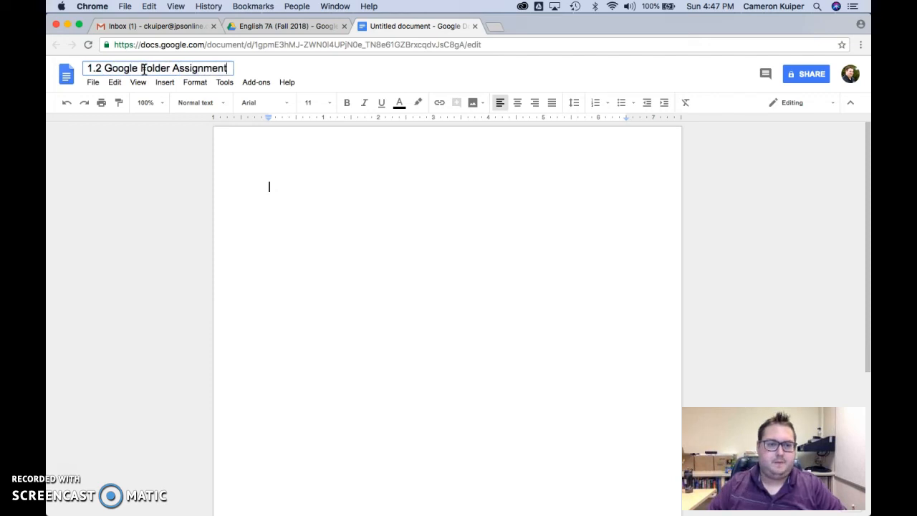
left_click(293, 198)
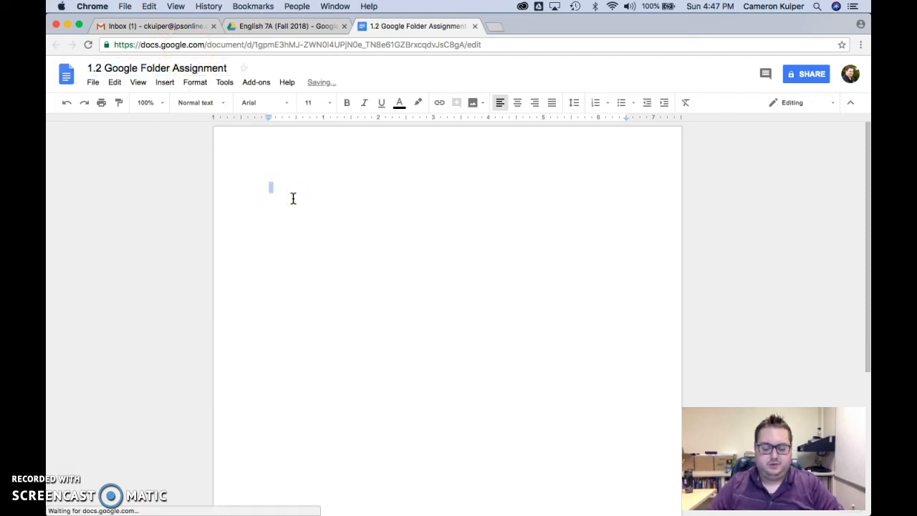
type("This is a do")
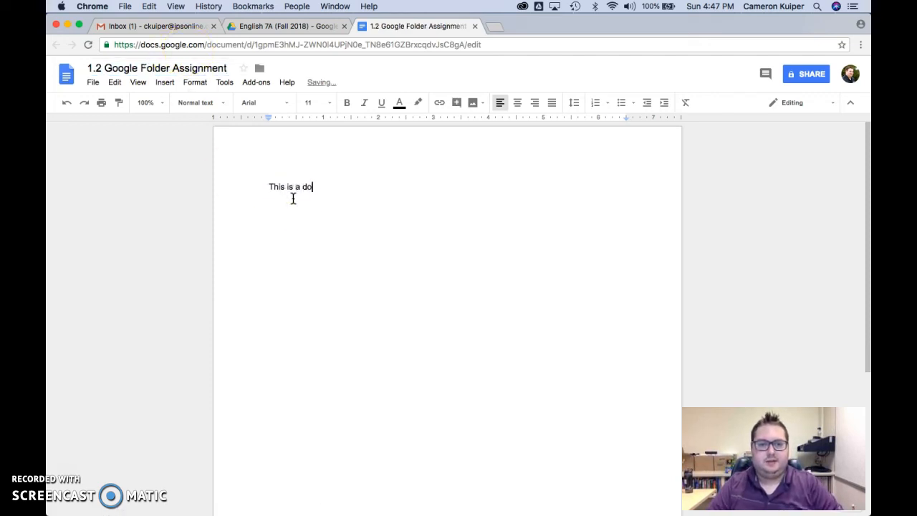
type("cument that all")
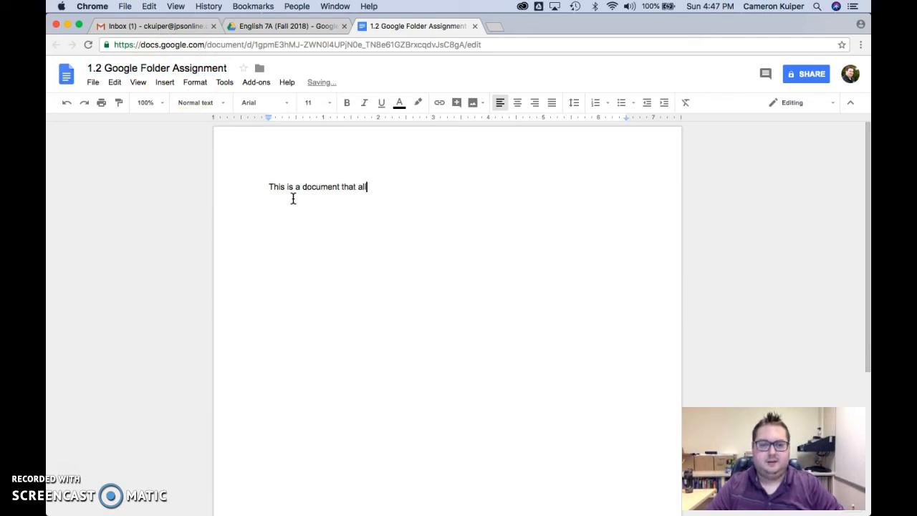
type("ows Mr. Kuiper")
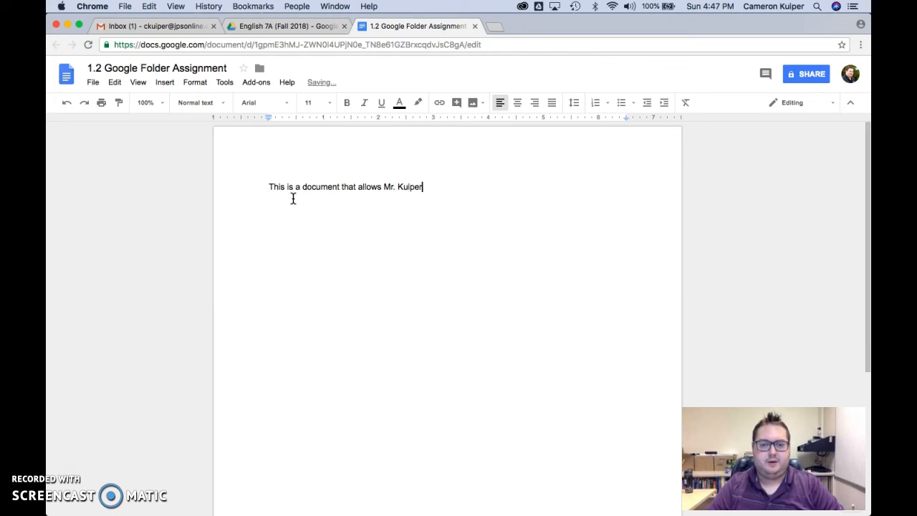
type(" to access my folder and see my assignments.")
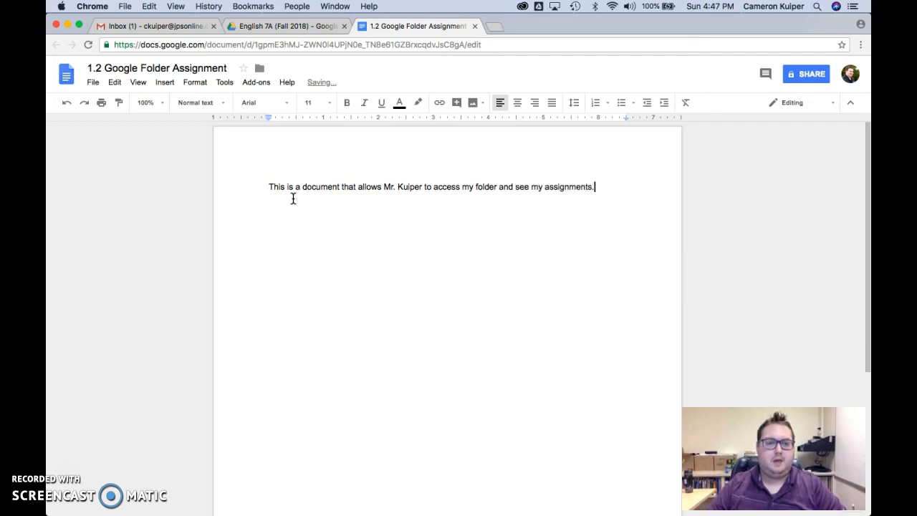
left_click(345, 45)
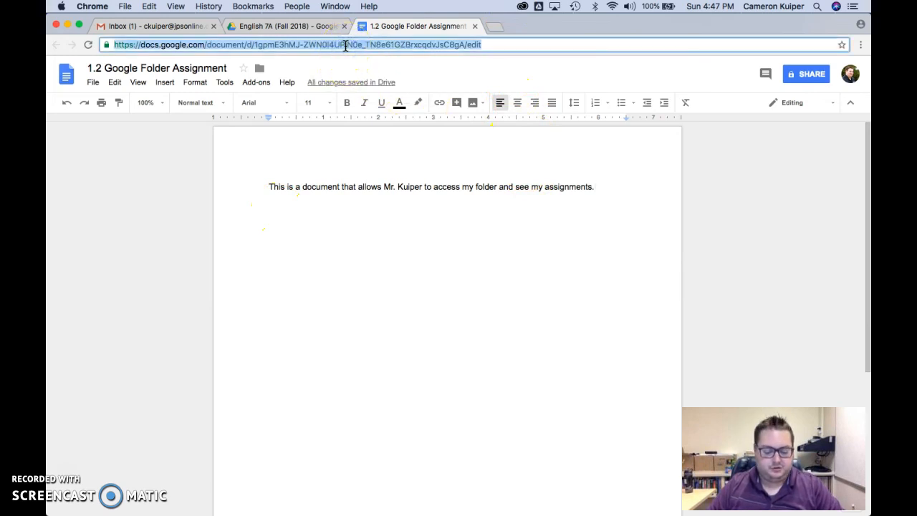